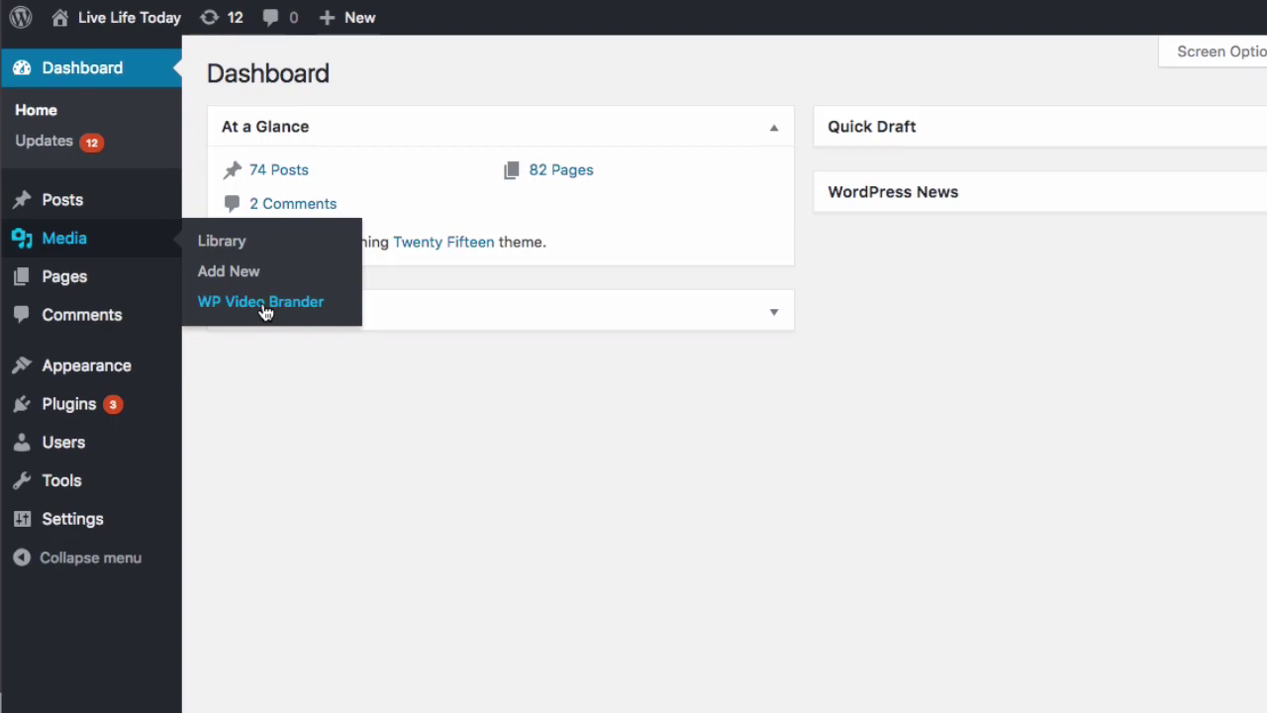
Open the WP Video Brander settings page from the Media menu.
{"action": "left_click", "coordinate": [265, 311]}
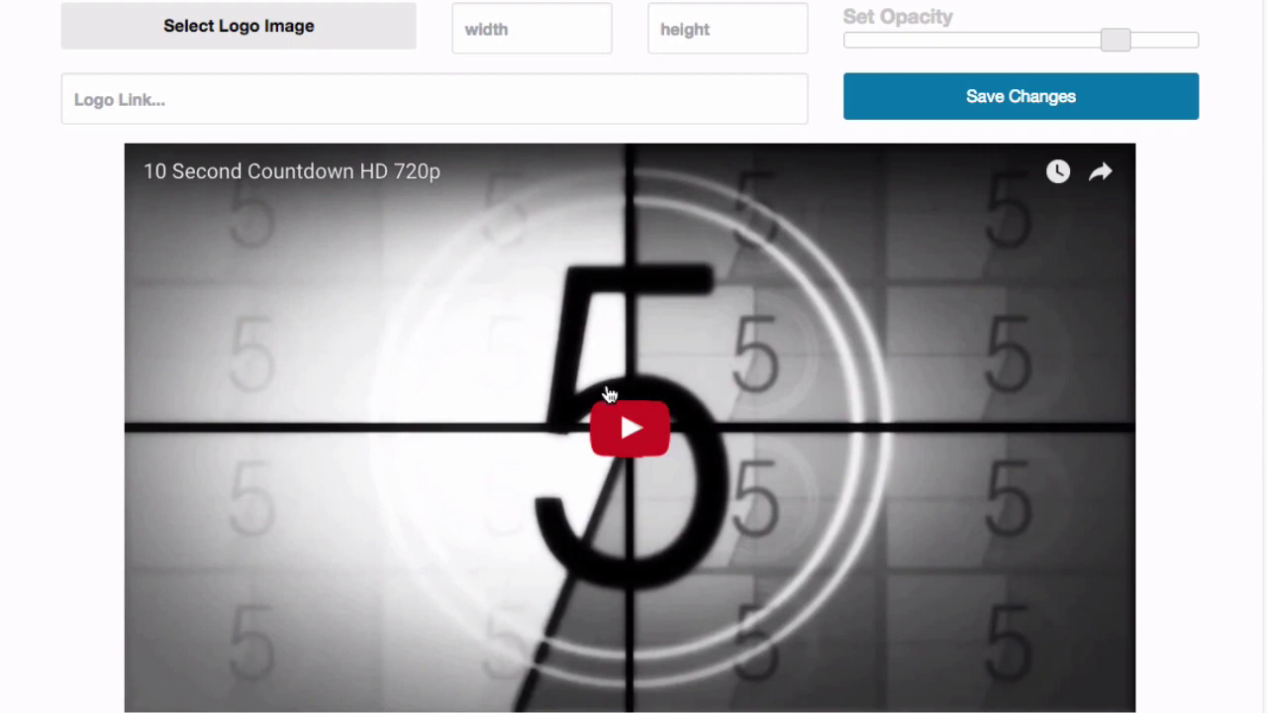
Choose the presenter photo from the Media Library and place it as the logo in the lower-left corner.
{"action": "left_click", "coordinate": [242, 40]}
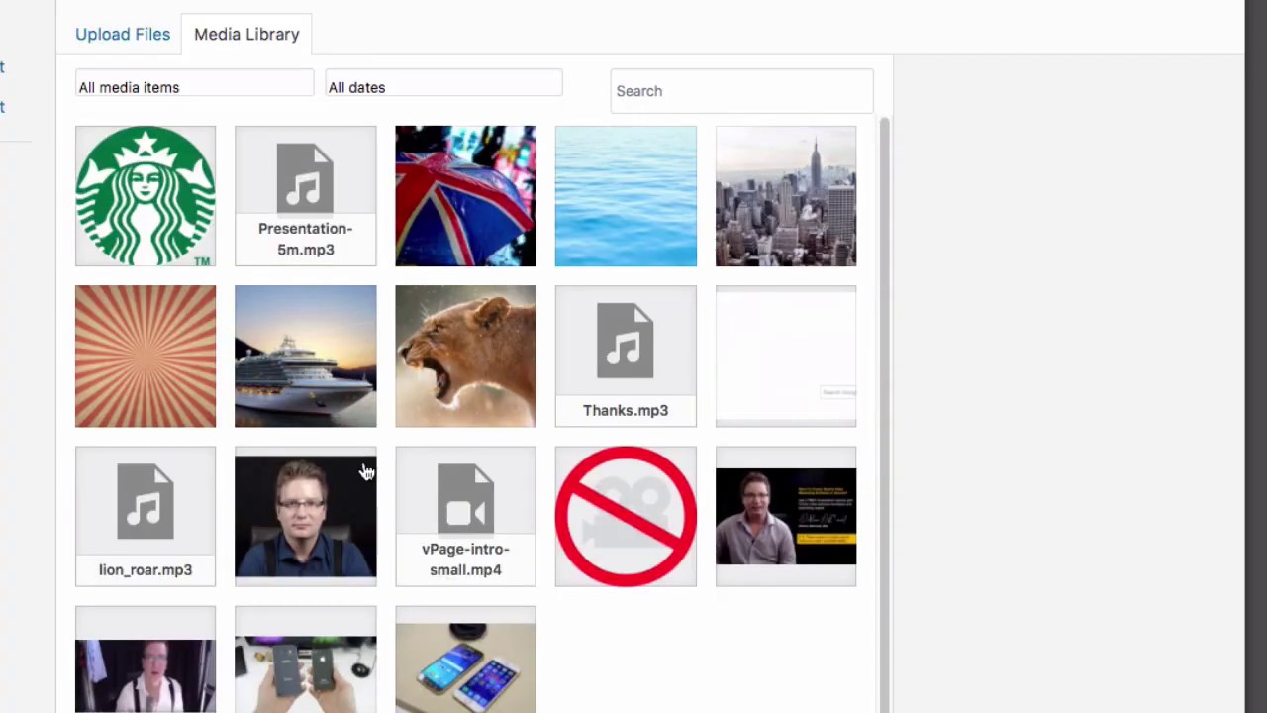
{"action": "left_click", "coordinate": [332, 540]}
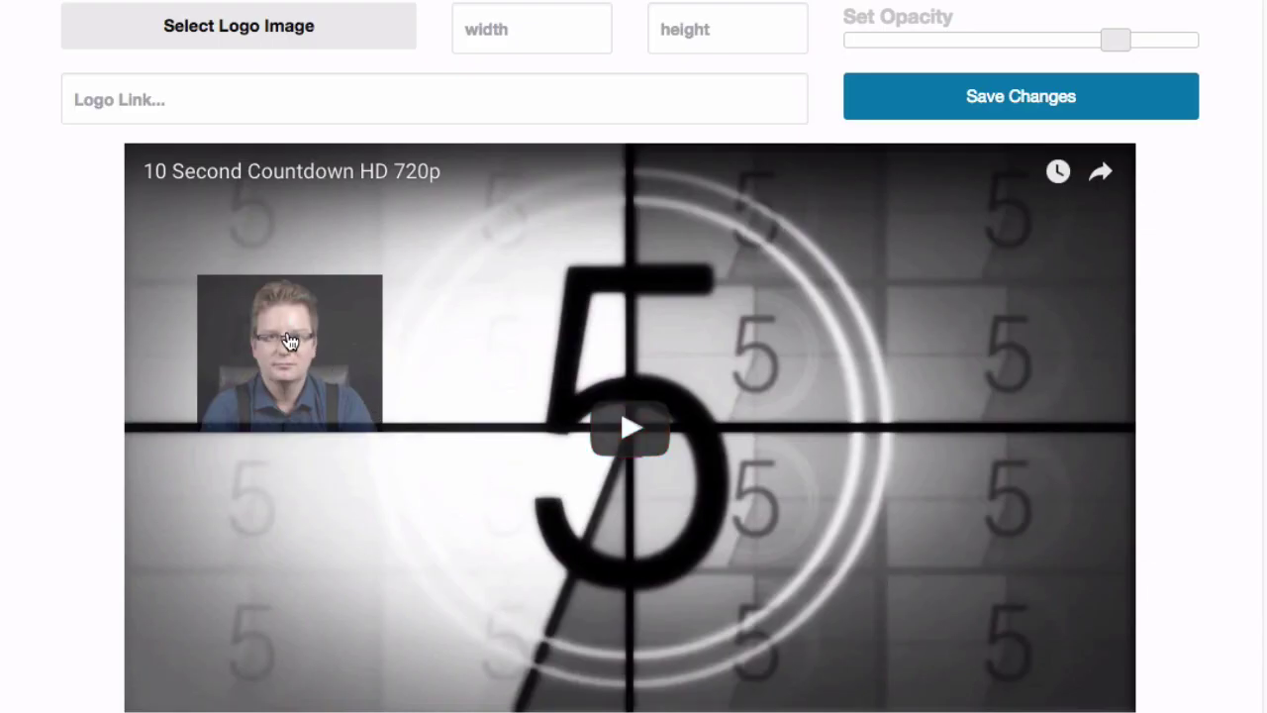
{"action": "mouse_move", "coordinate": [289, 342]}
{"action": "left_mouse_down"}
{"action": "mouse_move", "coordinate": [840, 335]}
{"action": "mouse_move", "coordinate": [961, 585]}
{"action": "mouse_move", "coordinate": [263, 554]}
{"action": "mouse_move", "coordinate": [240, 597]}
{"action": "mouse_move", "coordinate": [238, 283]}
{"action": "mouse_move", "coordinate": [237, 591]}
{"action": "mouse_move", "coordinate": [226, 604]}
{"action": "left_mouse_up"}
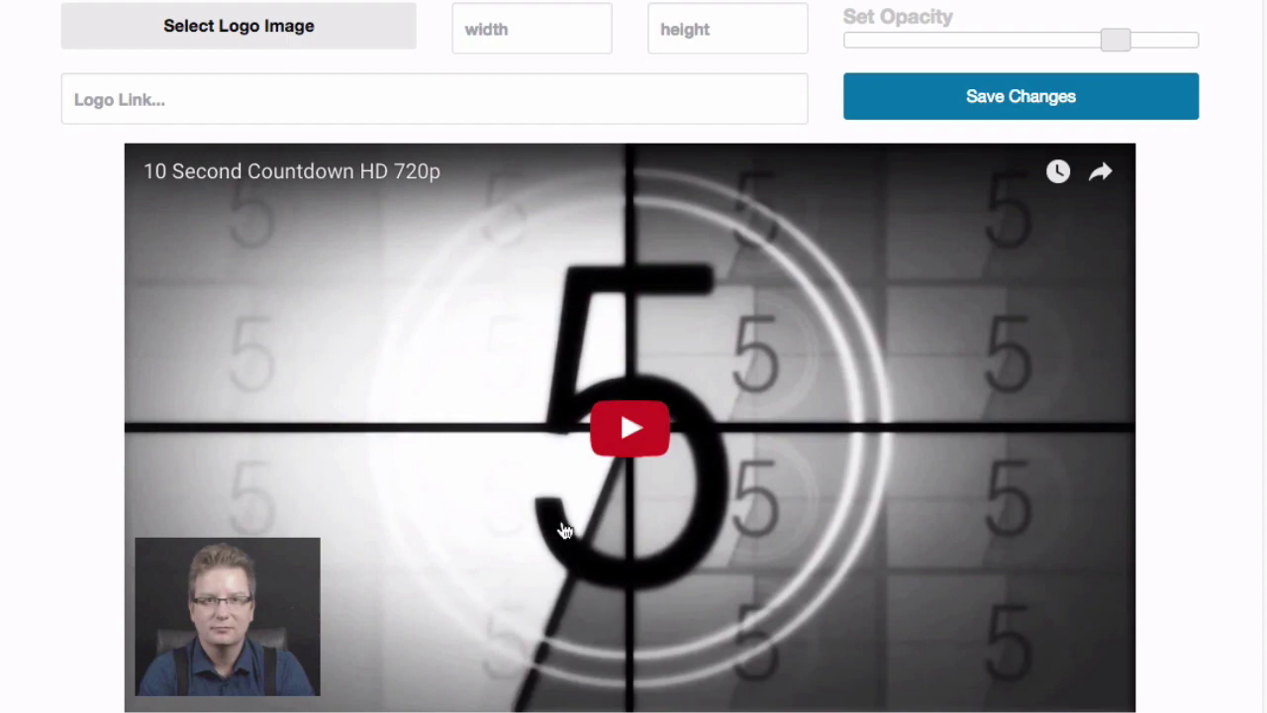
Try saving the logo overlay with Save Changes, then select the Logo Link field.
{"action": "left_click", "coordinate": [973, 107]}
{"action": "left_click", "coordinate": [287, 97]}
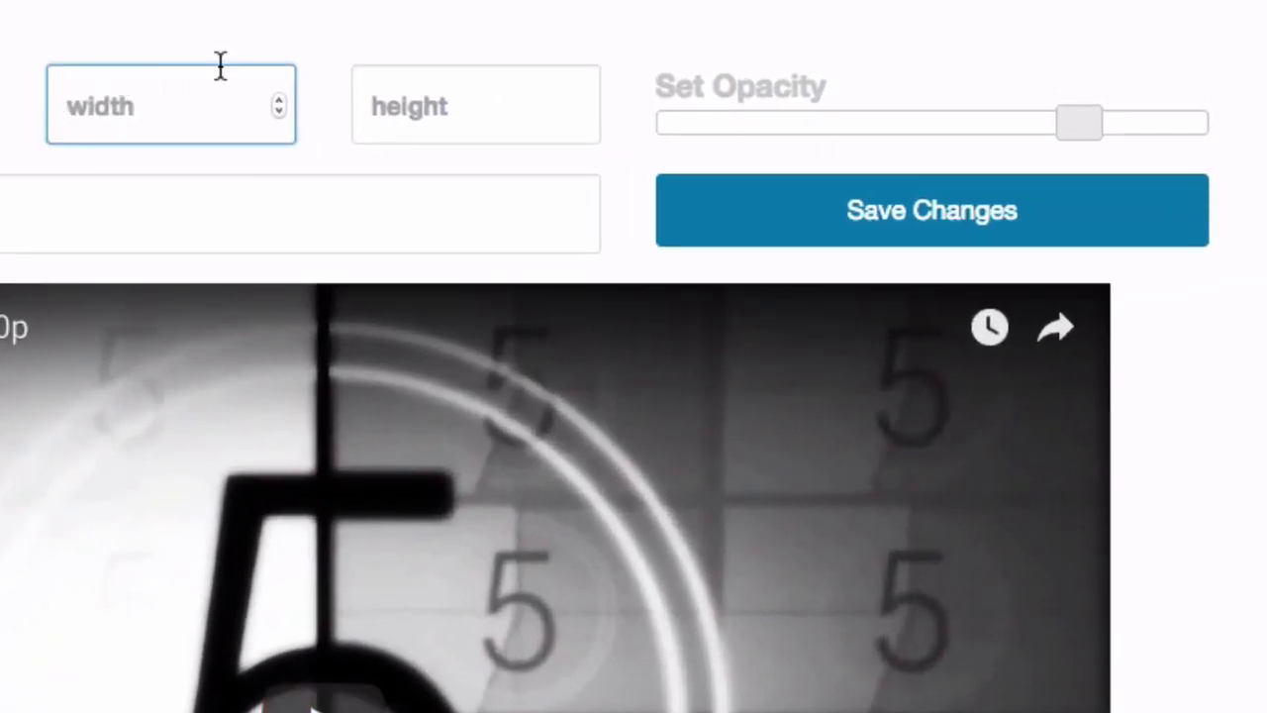
Try logo widths of 150 and then 50, and move the smaller logo lower.
{"action": "type", "text": "150"}
{"action": "key", "text": "Tab"}
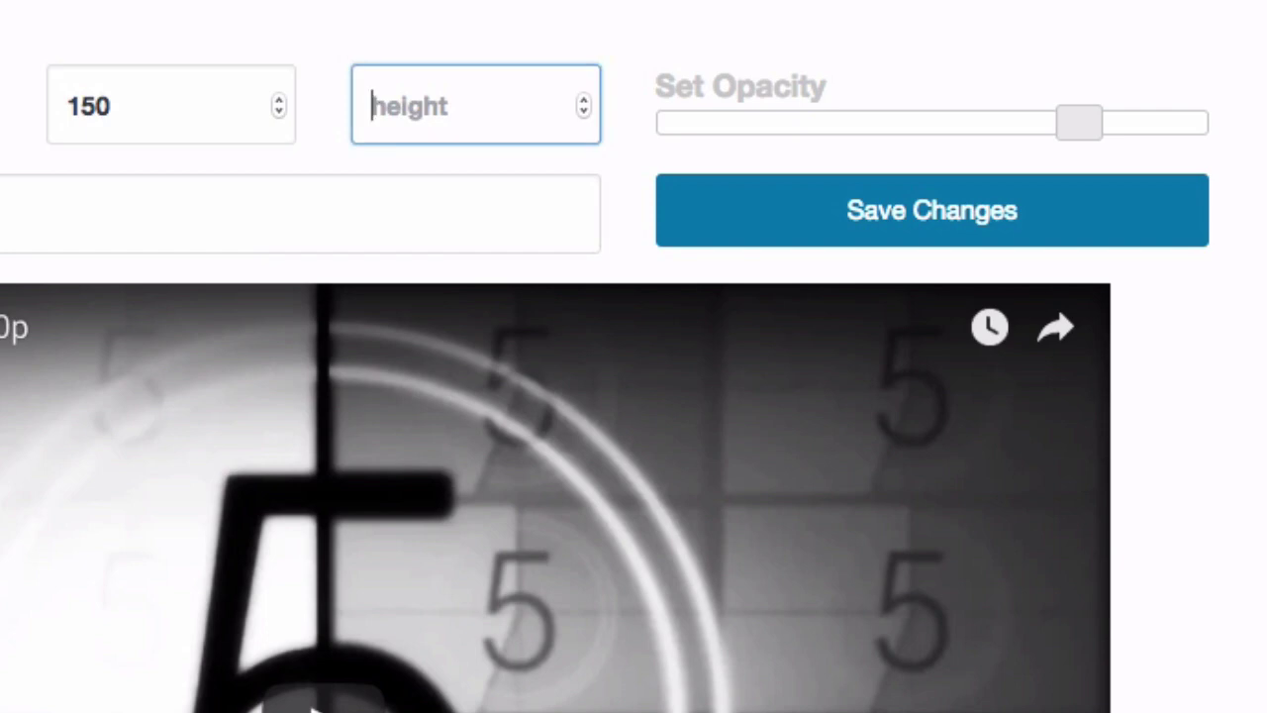
{"action": "key", "text": "shift+Tab"}
{"action": "type", "text": "50"}
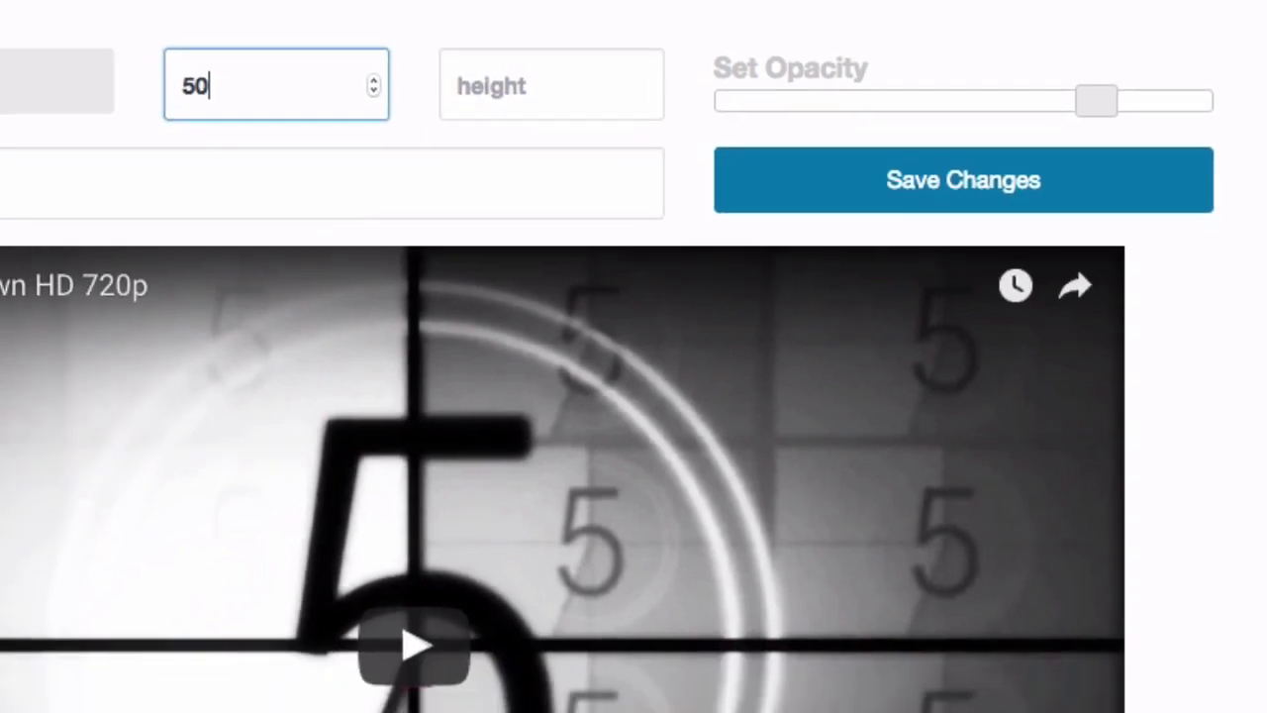
{"action": "key", "text": "Tab"}
{"action": "left_click", "coordinate": [531, 551]}
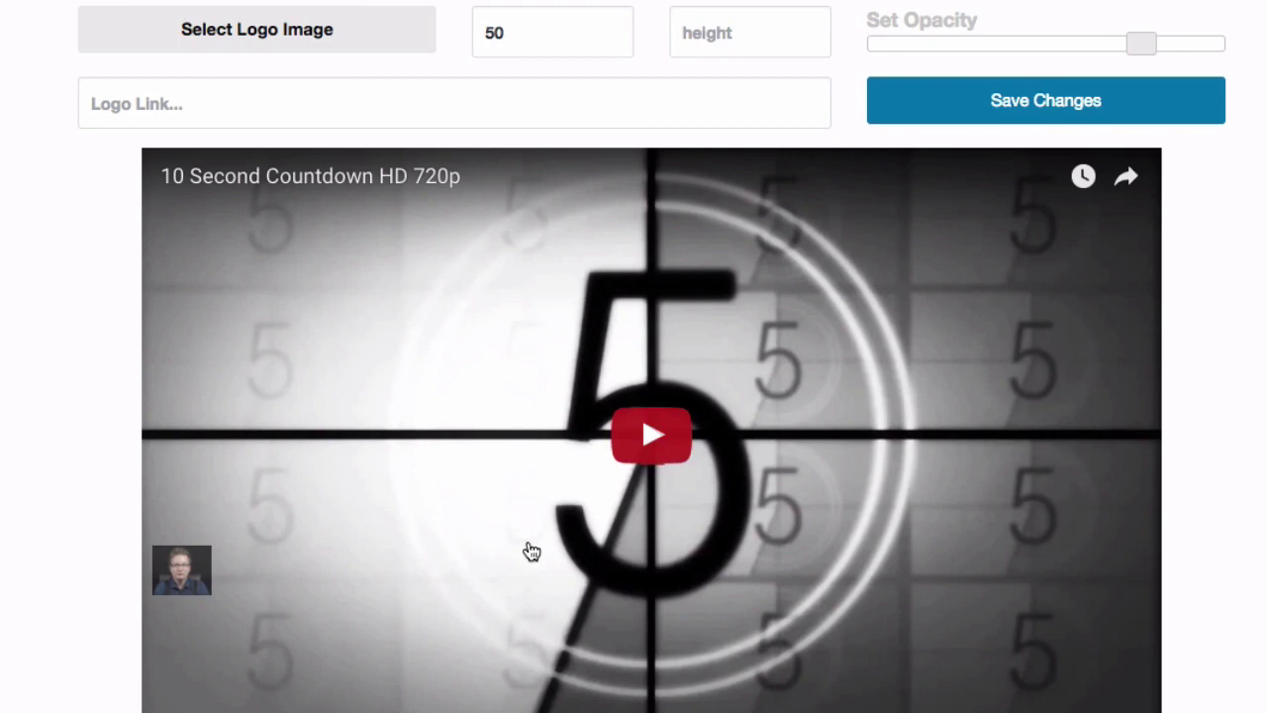
{"action": "mouse_move", "coordinate": [219, 565]}
{"action": "left_mouse_down"}
{"action": "mouse_move", "coordinate": [245, 656]}
{"action": "mouse_move", "coordinate": [226, 657]}
{"action": "mouse_move", "coordinate": [294, 656]}
{"action": "mouse_move", "coordinate": [202, 646]}
{"action": "left_mouse_up"}
Set the logo width to 200, reposition it lower-left, and lower its opacity.
{"action": "left_click", "coordinate": [523, 30]}
{"action": "double_click", "coordinate": [526, 32]}
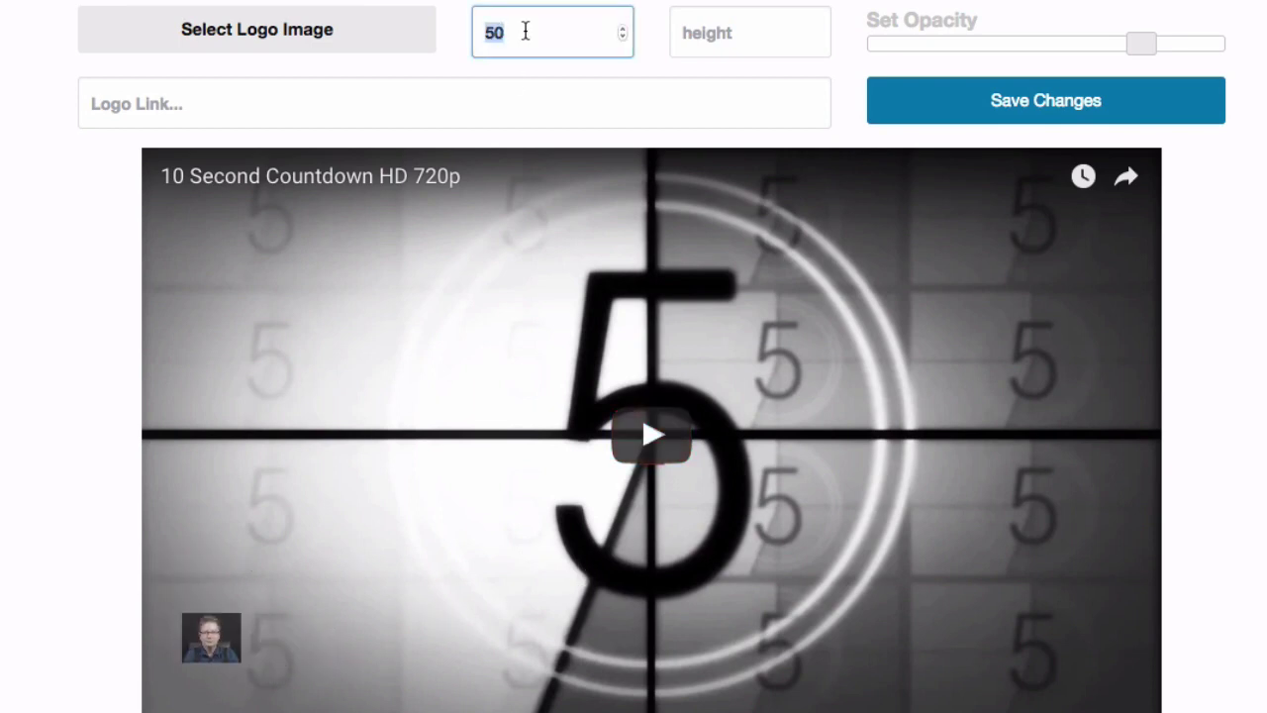
{"action": "type", "text": "200"}
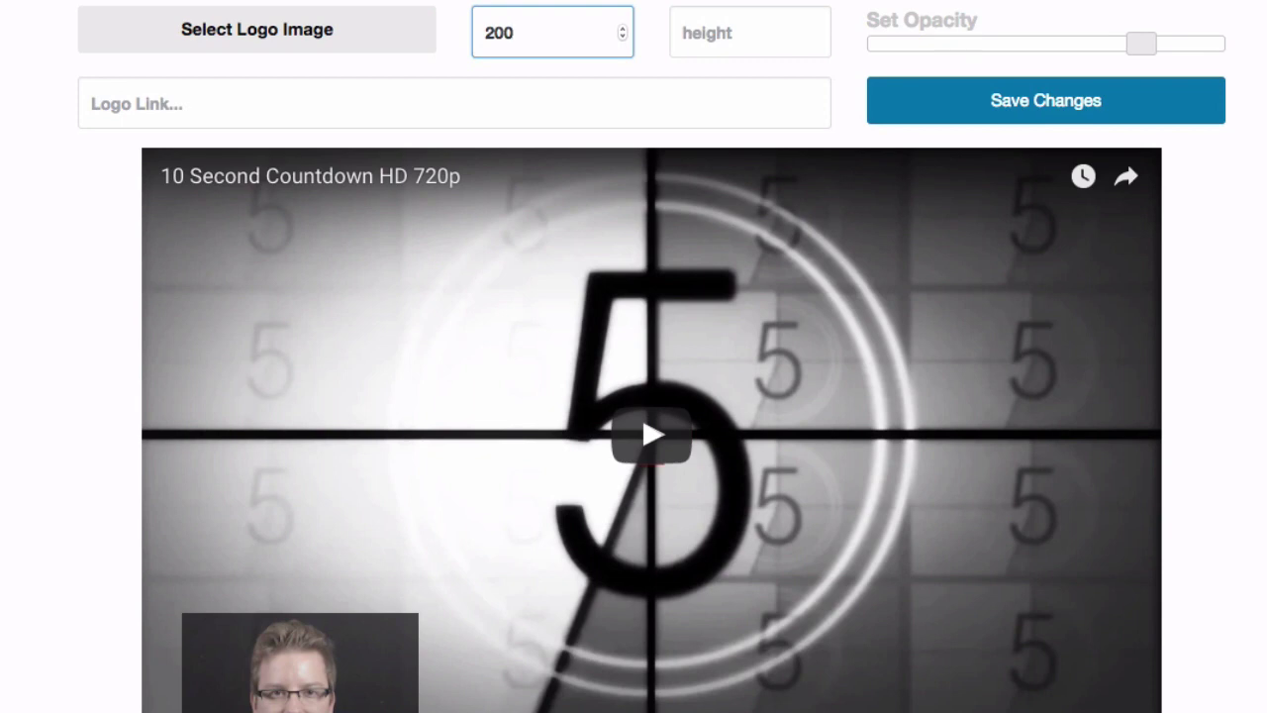
{"action": "mouse_move", "coordinate": [319, 630]}
{"action": "left_mouse_down"}
{"action": "mouse_move", "coordinate": [320, 552]}
{"action": "mouse_move", "coordinate": [283, 564]}
{"action": "left_mouse_up"}
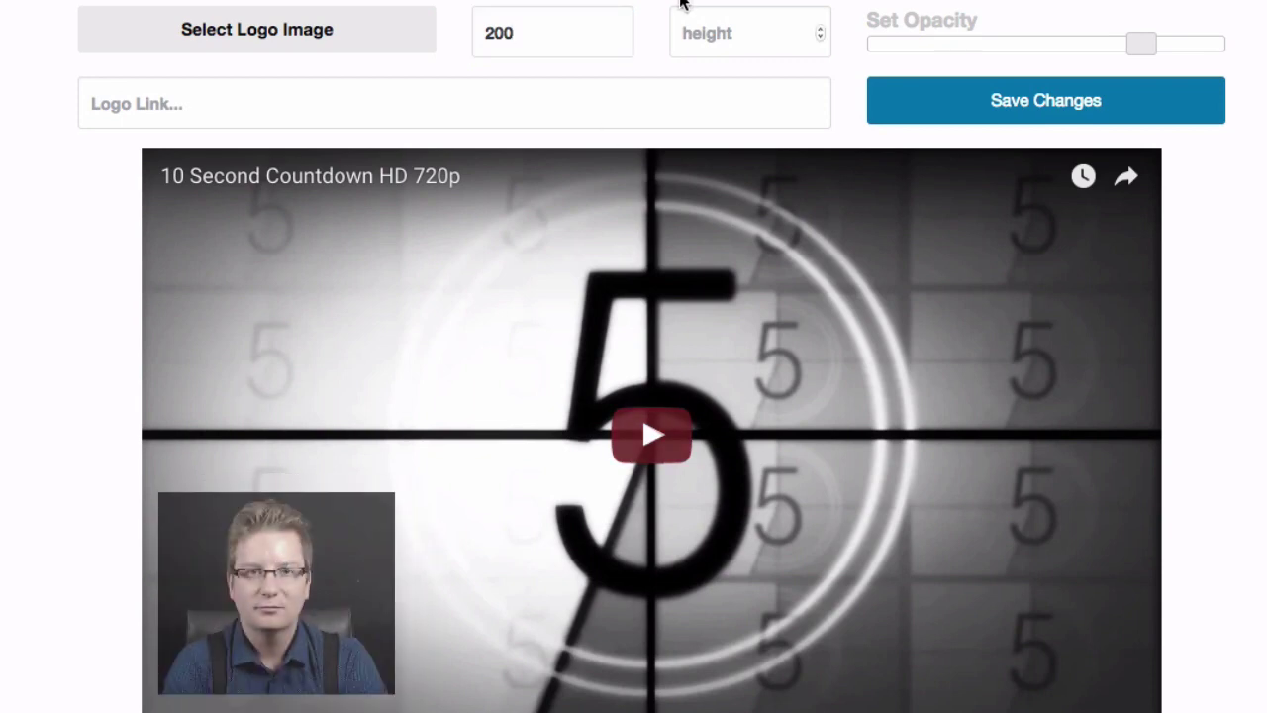
{"action": "left_click", "coordinate": [707, 34]}
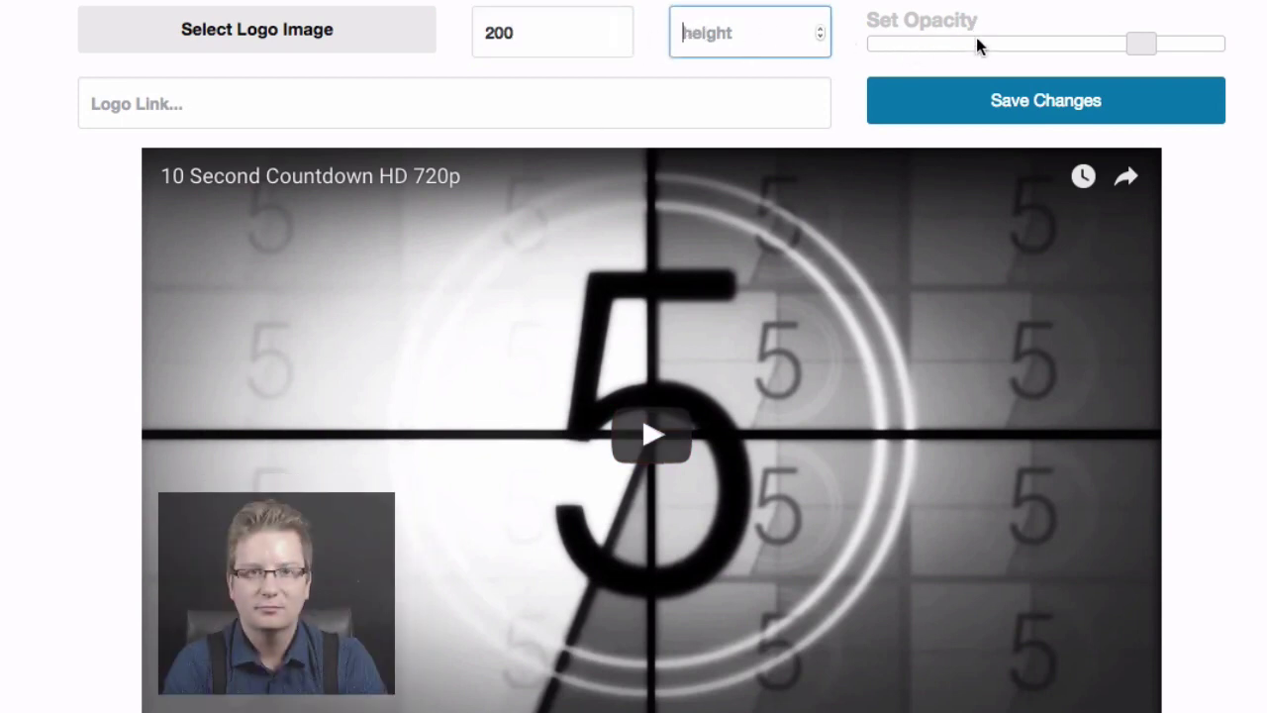
{"action": "mouse_move", "coordinate": [1139, 46]}
{"action": "left_mouse_down"}
{"action": "mouse_move", "coordinate": [921, 48]}
{"action": "mouse_move", "coordinate": [1176, 53]}
{"action": "mouse_move", "coordinate": [1055, 51]}
{"action": "mouse_move", "coordinate": [1102, 49]}
{"action": "left_mouse_up"}
{"action": "left_click", "coordinate": [447, 108]}
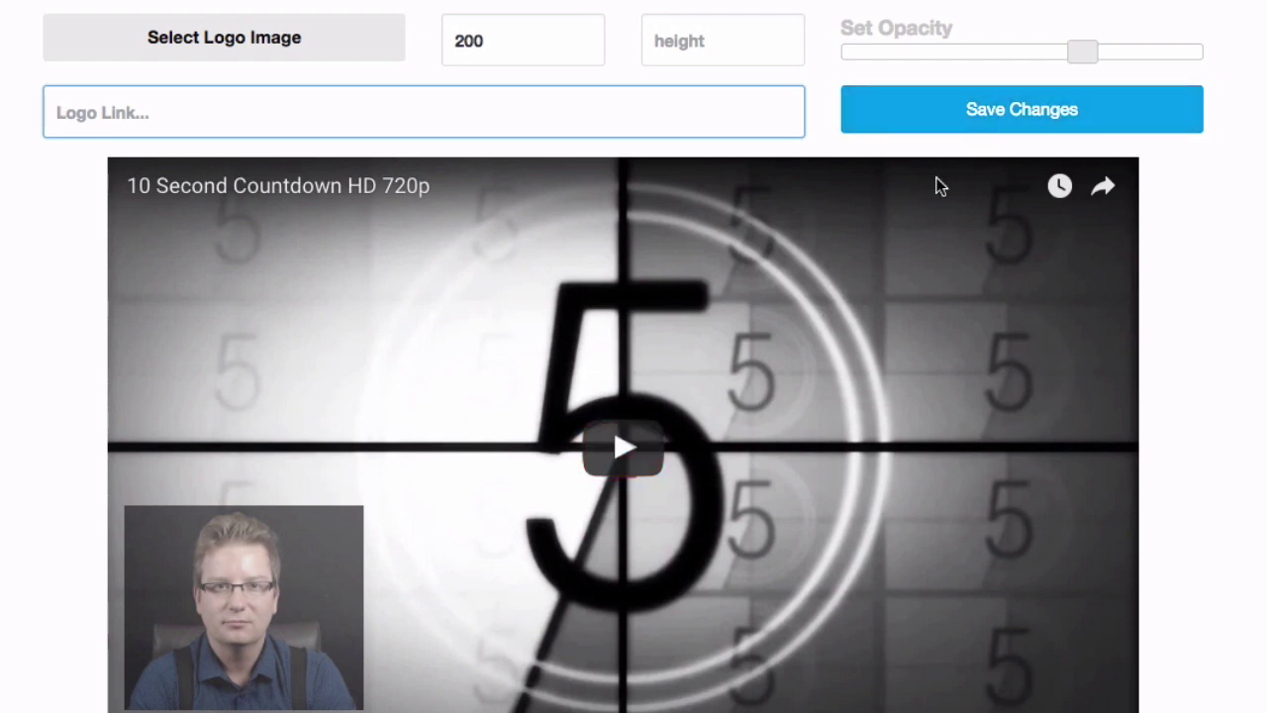
Turn on the Modestbranding option for the preview video and save the settings.
{"action": "scroll", "coordinate": [821, 705], "scroll_direction": "down", "scroll_amount": 1}
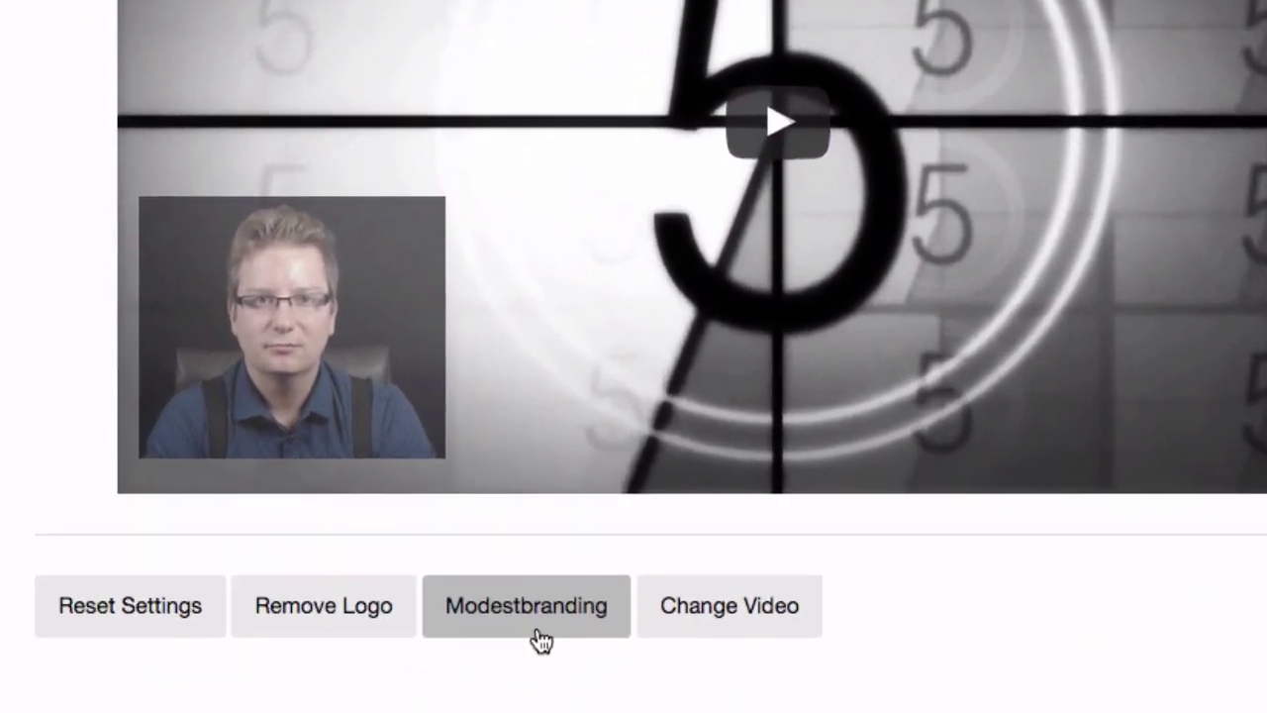
{"action": "left_click", "coordinate": [525, 622]}
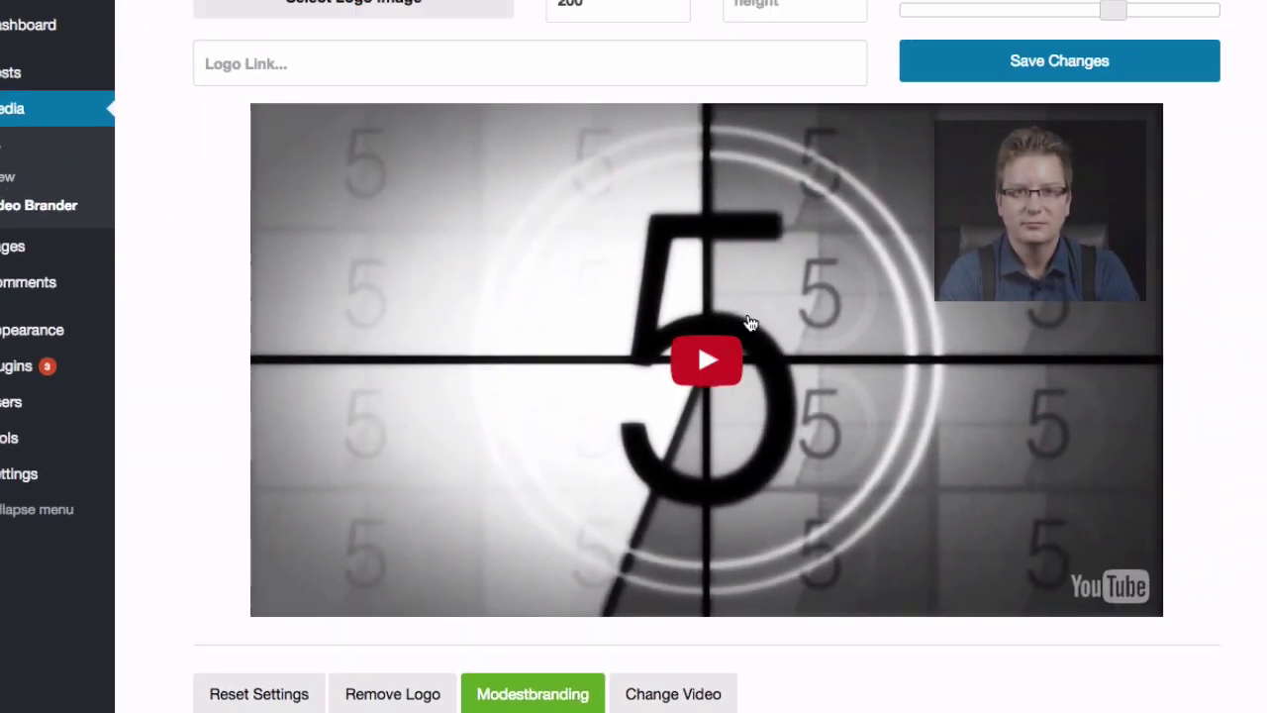
{"action": "scroll", "coordinate": [744, 319], "scroll_direction": "up", "scroll_amount": 1}
{"action": "left_click", "coordinate": [1014, 103]}
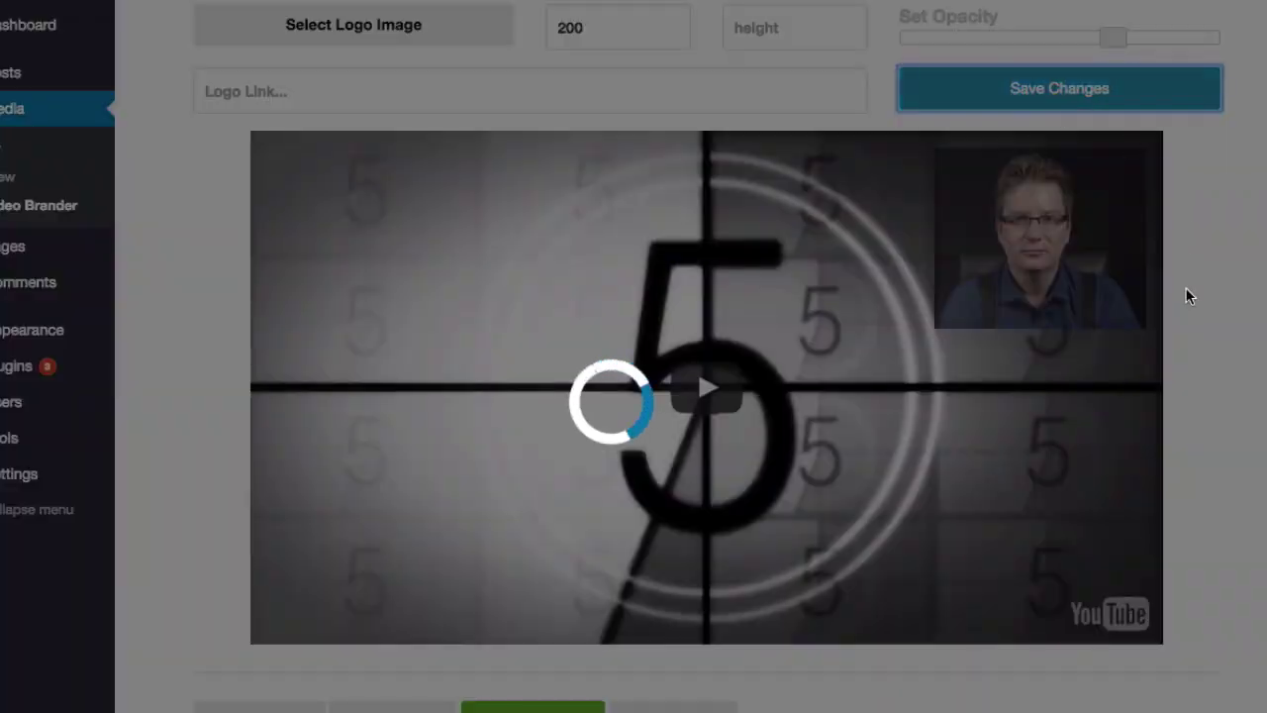